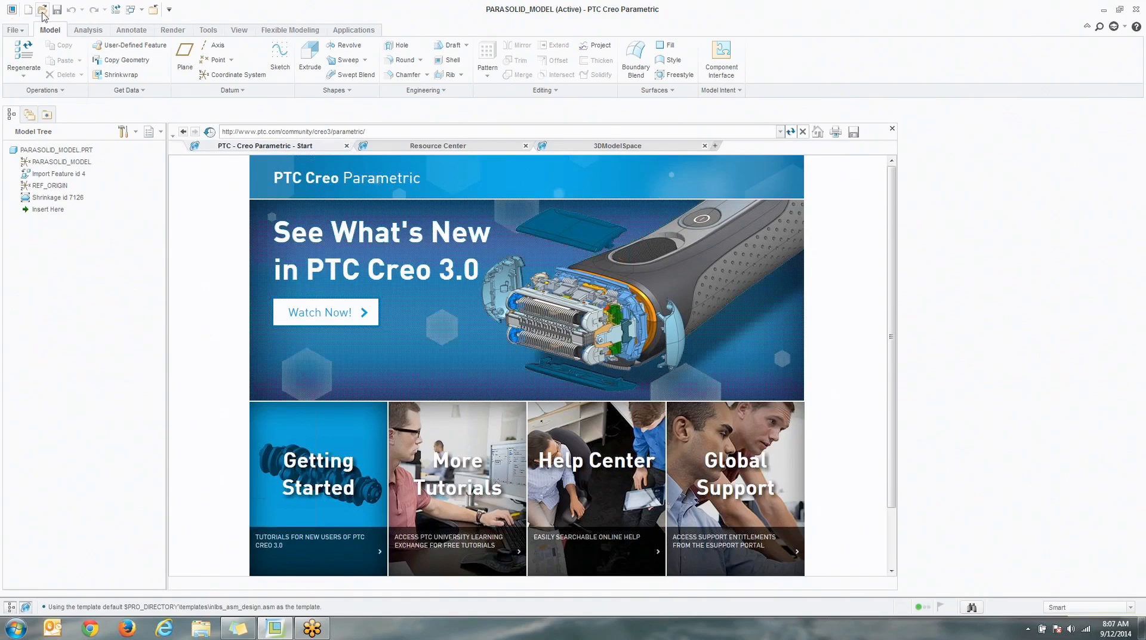
# - Close the start page to reveal the housing and switch to the Analysis ribbon
pyautogui.click(26, 609)
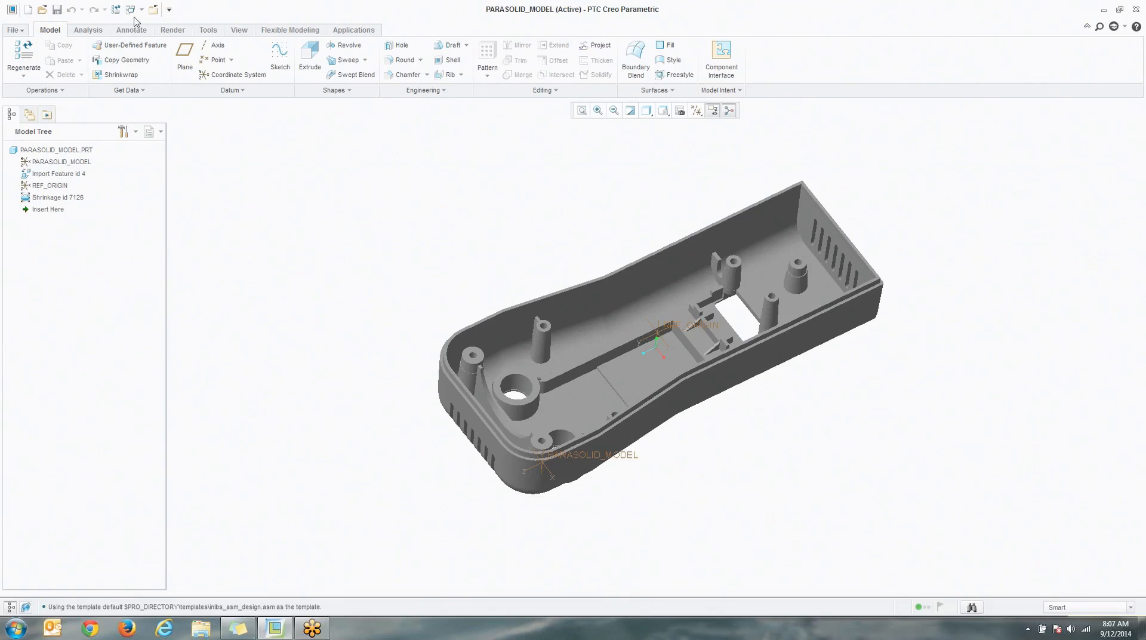
pyautogui.click(88, 29)
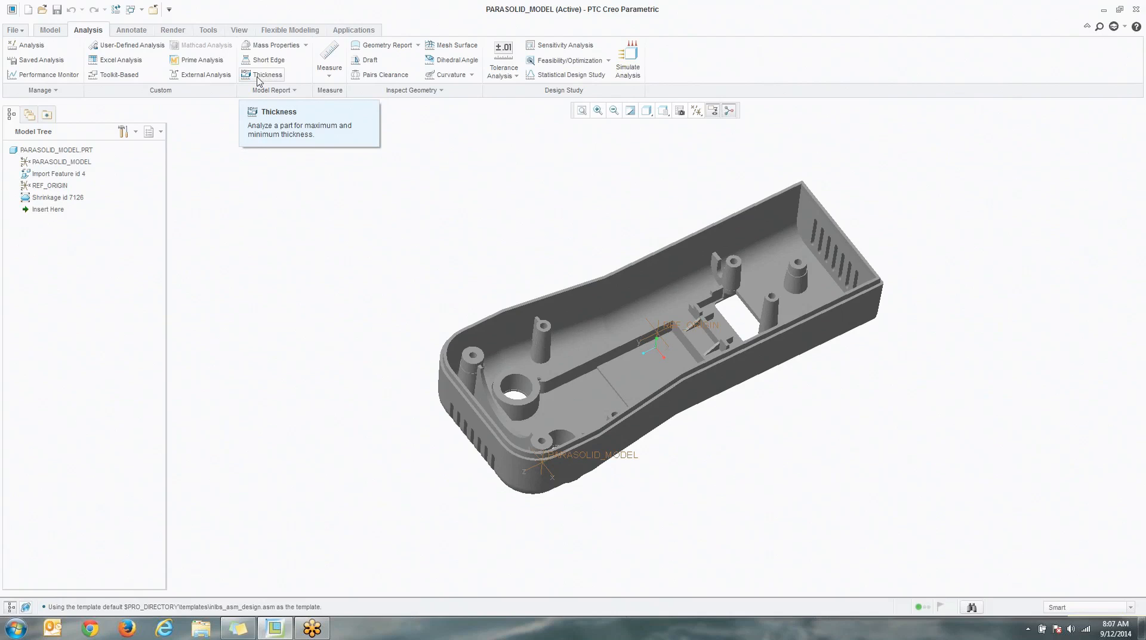
# - Start a 3D Thickness measurement and pick the housing solid (SolidGeom) as its reference
pyautogui.click(259, 75)
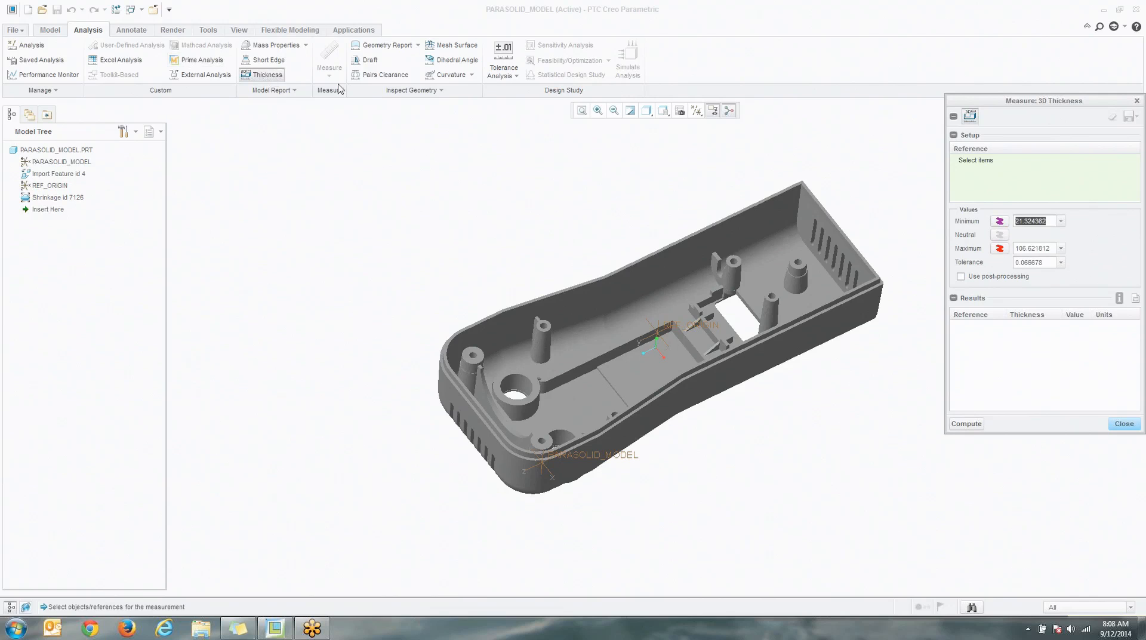
pyautogui.click(690, 302)
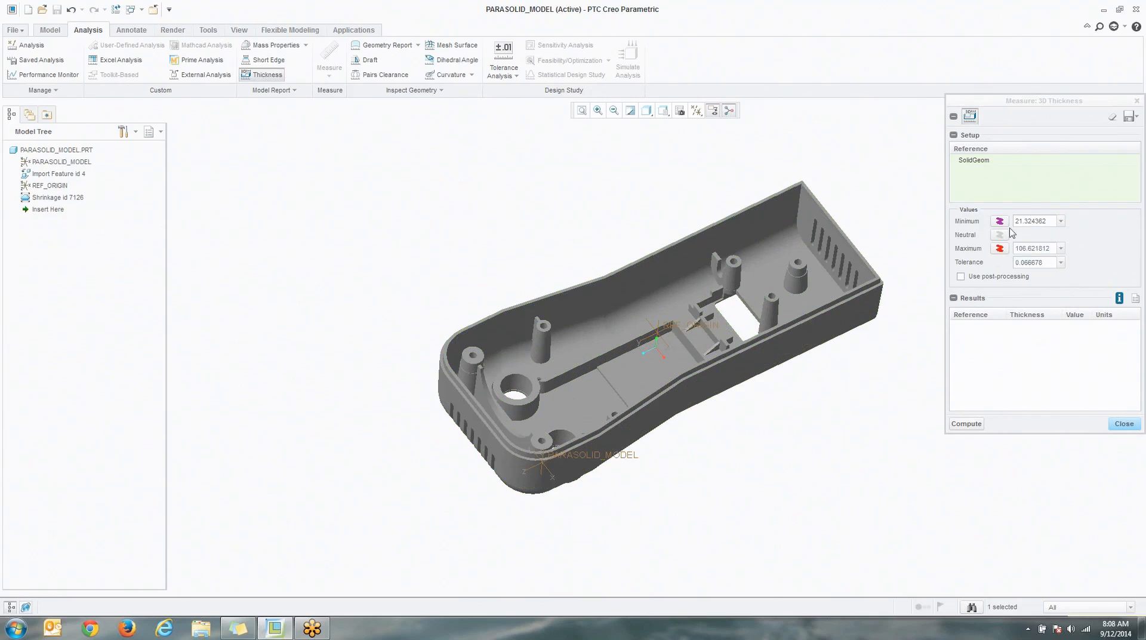
# - Set thickness limits to 2.50 minimum and 3.5 maximum and compute the analysis
pyautogui.click(1028, 221)
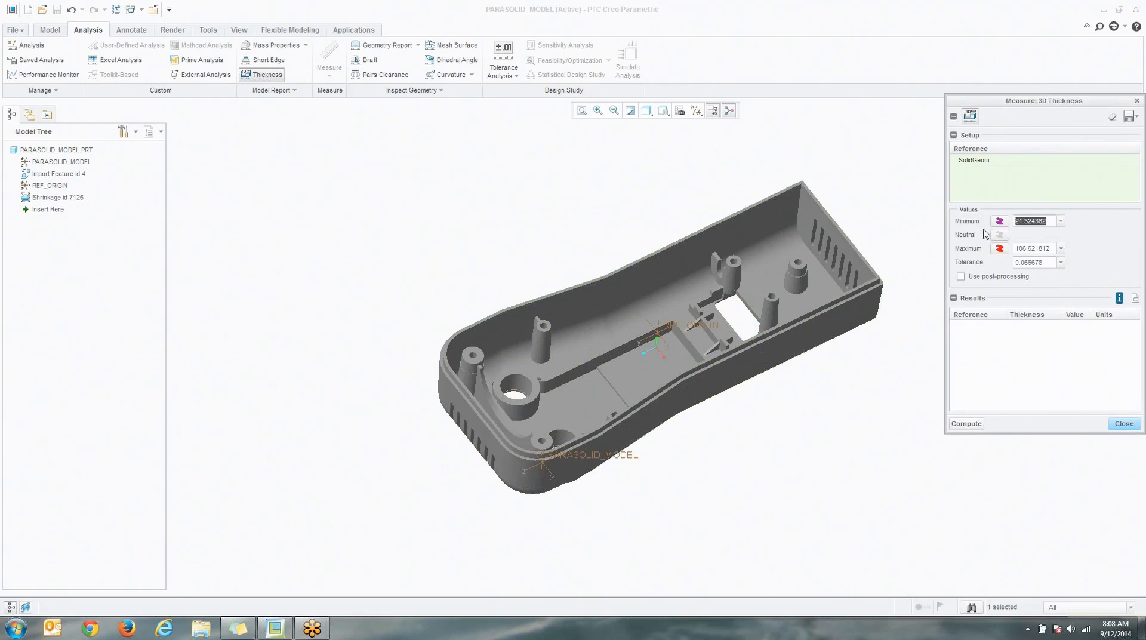
pyautogui.write('2.50')
pyautogui.doubleClick(1030, 249)
pyautogui.write('3.5')
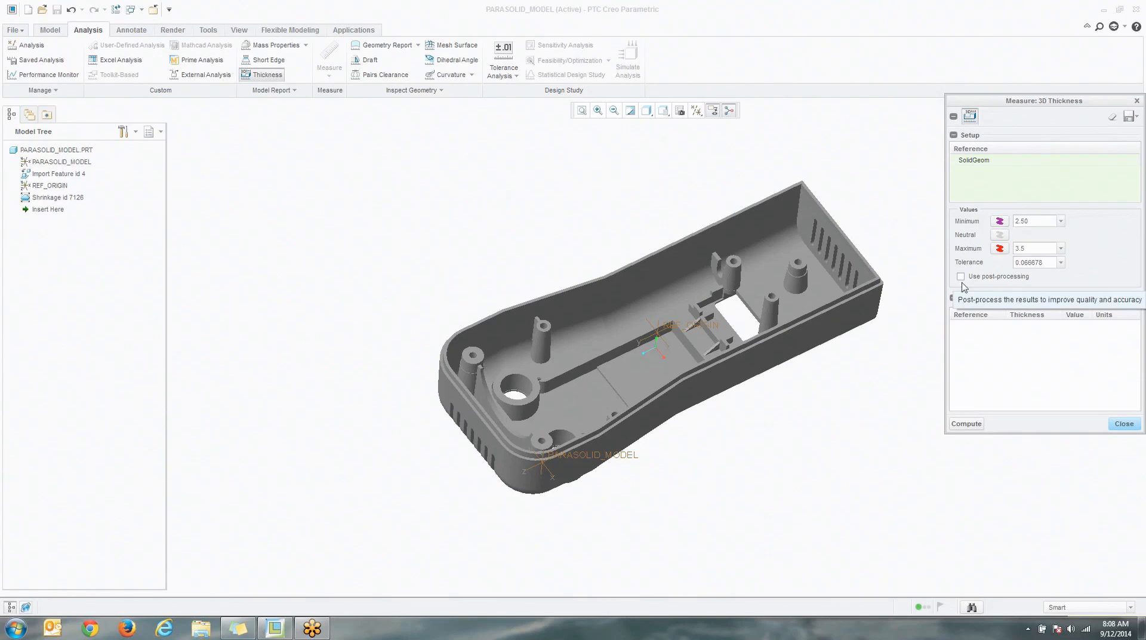
pyautogui.click(965, 425)
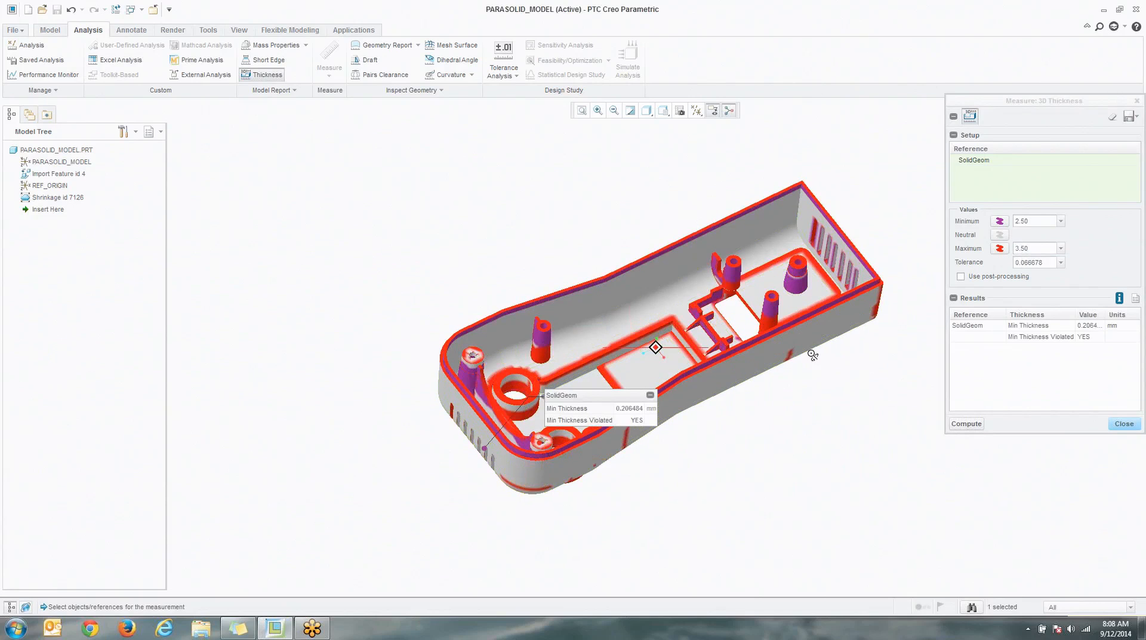
# - Orbit and zoom the colour-coded housing to inspect too-thin and too-thick regions, including the underside
pyautogui.moveTo(820, 368); pyautogui.dragTo(821, 368, button='middle')
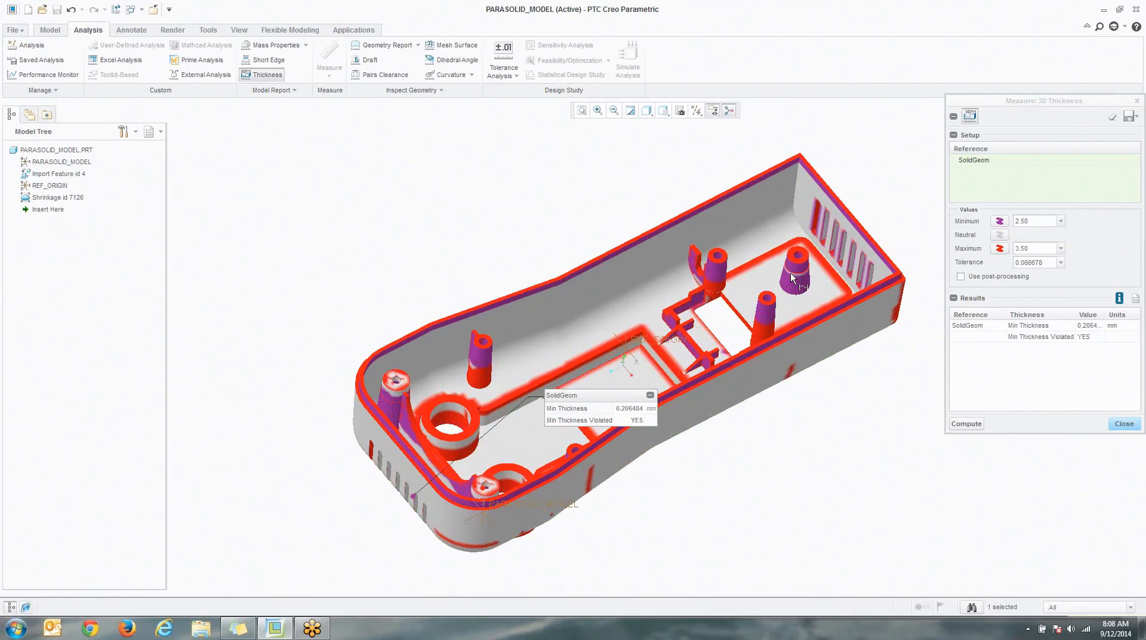
pyautogui.scroll(3, 791, 280)
pyautogui.moveTo(790, 280)
pyautogui.mouseDown(button='middle')
pyautogui.moveTo(815, 338)
pyautogui.moveTo(797, 224)
pyautogui.moveTo(896, 224)
pyautogui.mouseUp(button='middle')
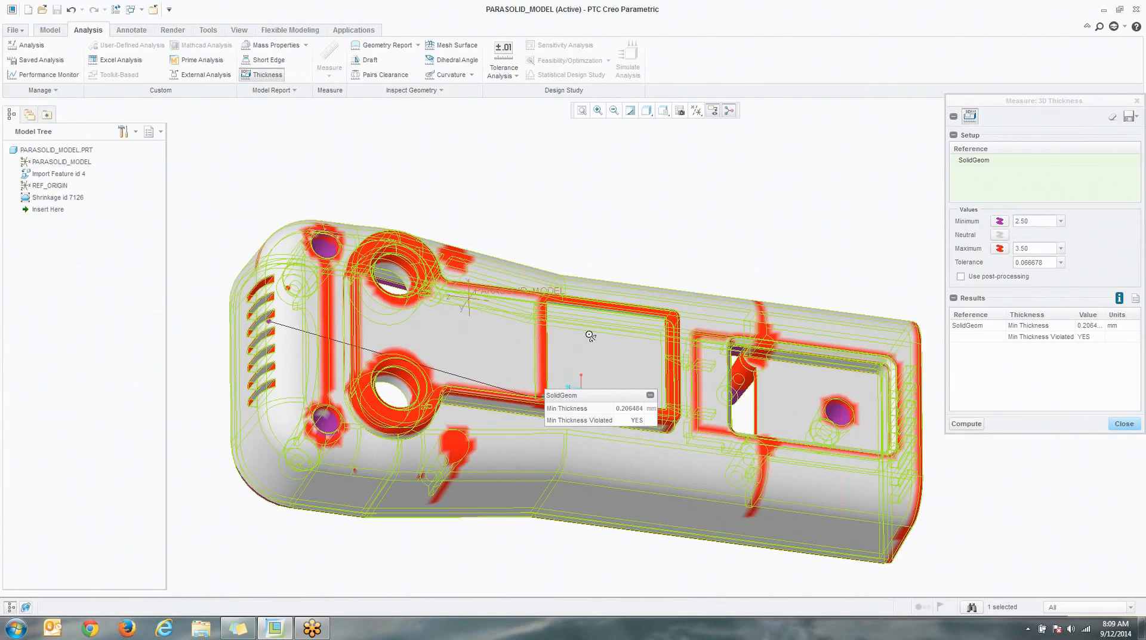
pyautogui.moveTo(583, 340)
pyautogui.mouseDown(button='middle')
pyautogui.moveTo(636, 425)
pyautogui.moveTo(683, 392)
pyautogui.mouseUp(button='middle')
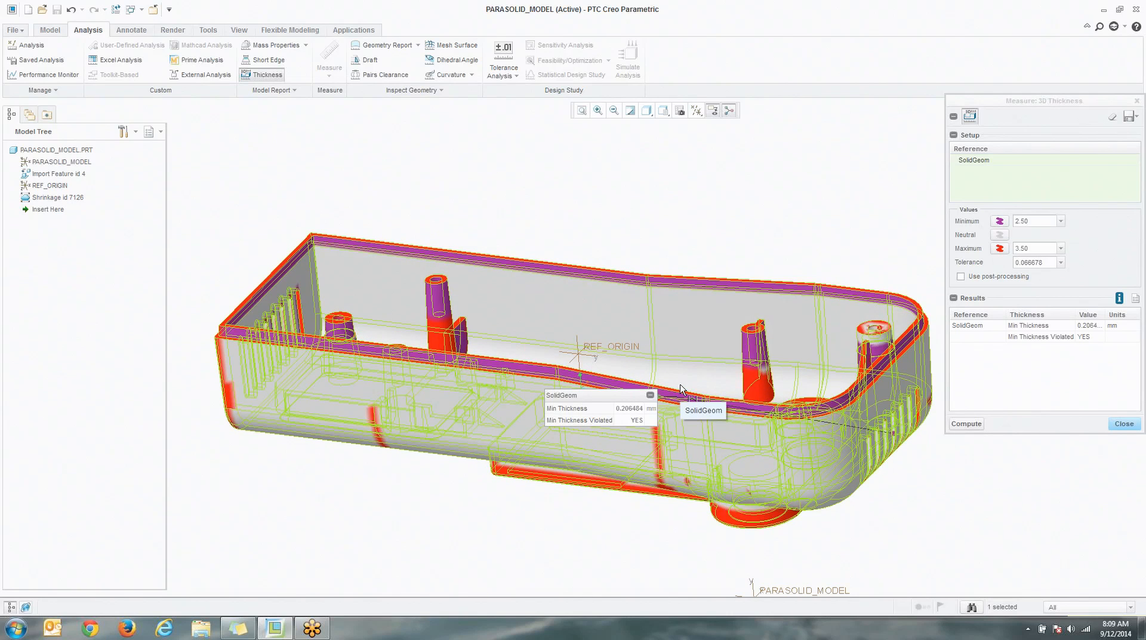